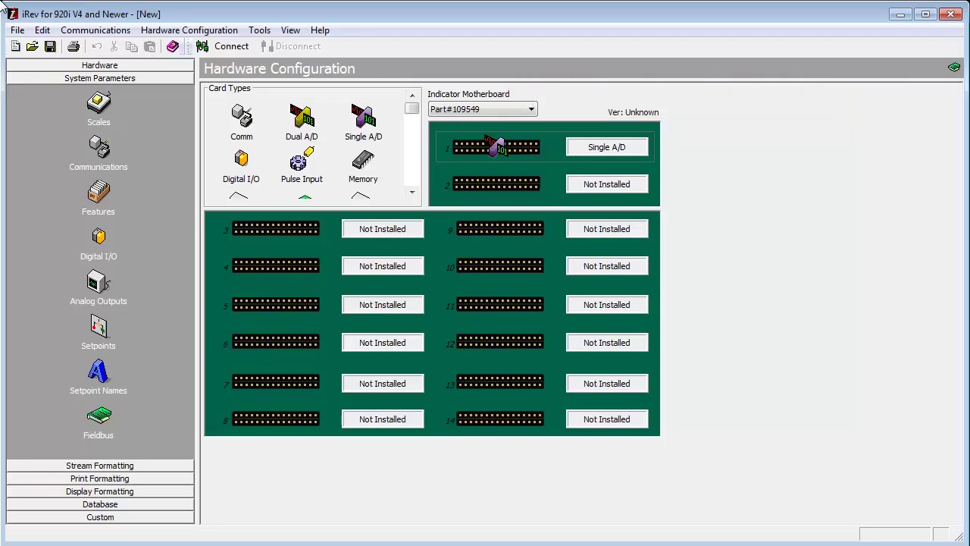
# Add a Dual A/D card to motherboard slot 2, and remove that card from the hardware configuration.
pyautogui.rightClick(517, 193)
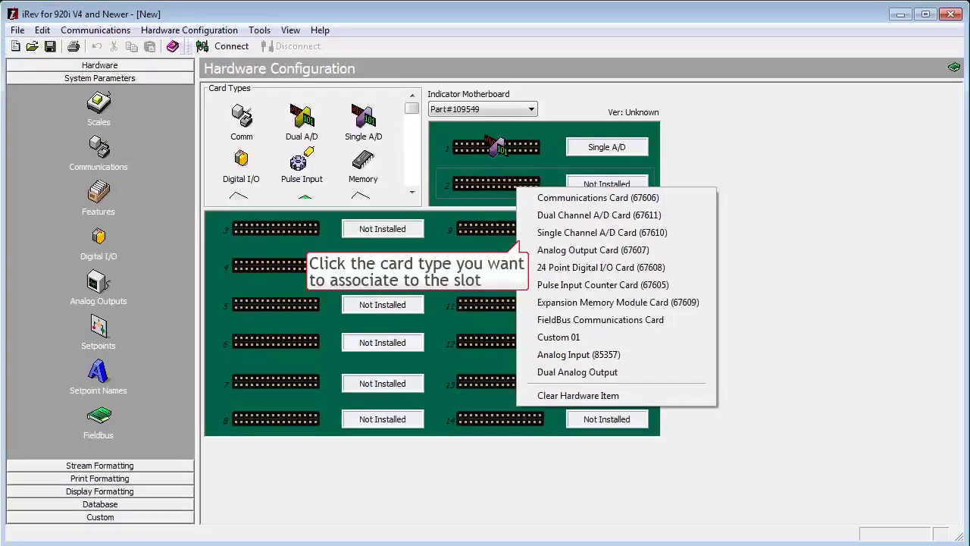
pyautogui.press('Escape')
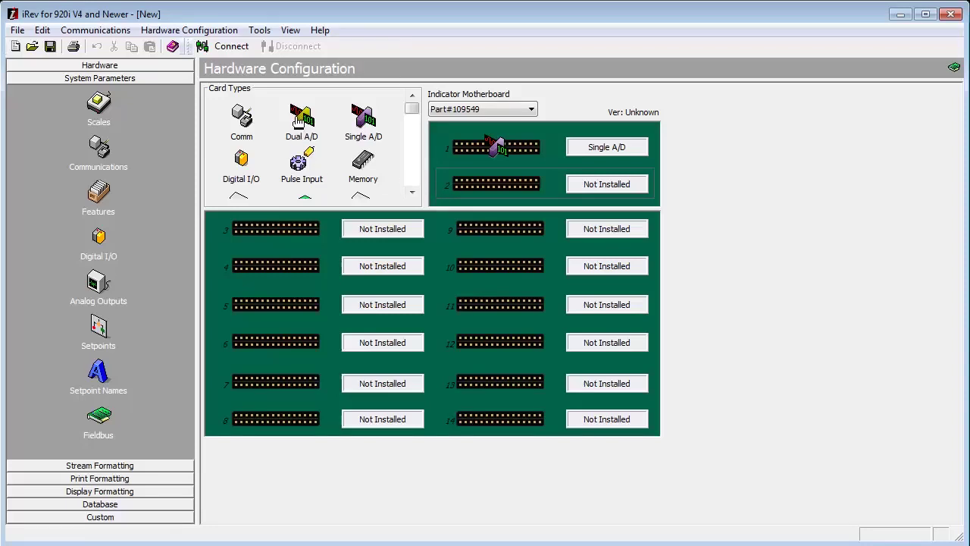
pyautogui.moveTo(300, 120); pyautogui.dragTo(489, 186)
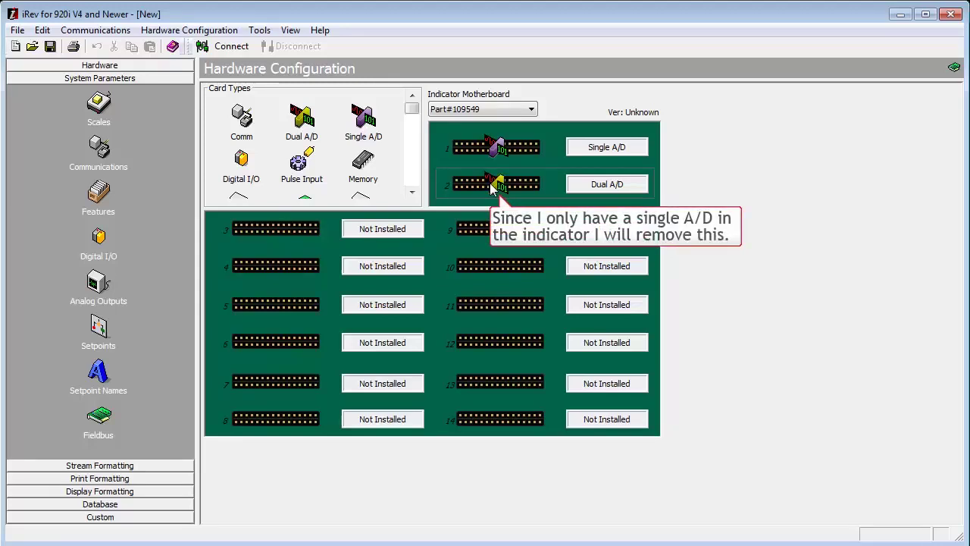
pyautogui.press('Delete')
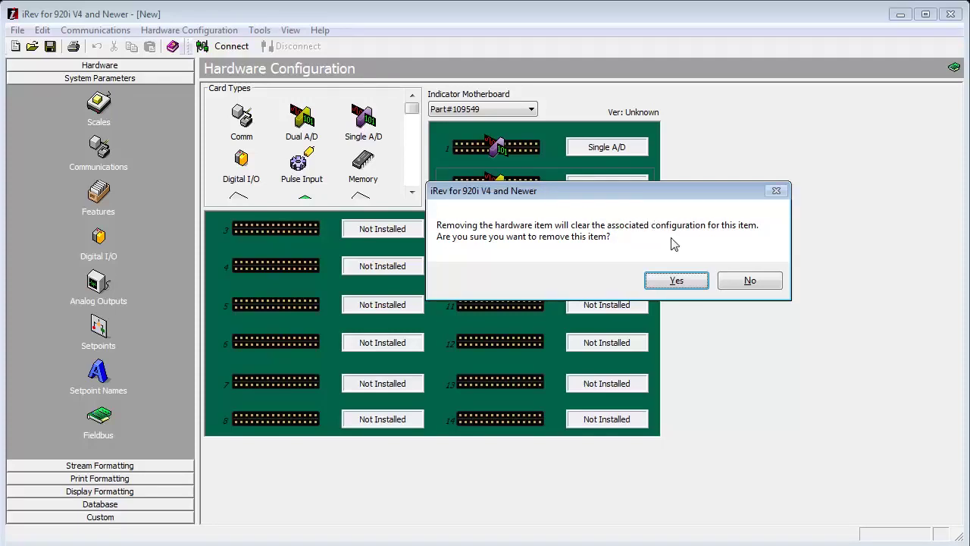
pyautogui.click(682, 282)
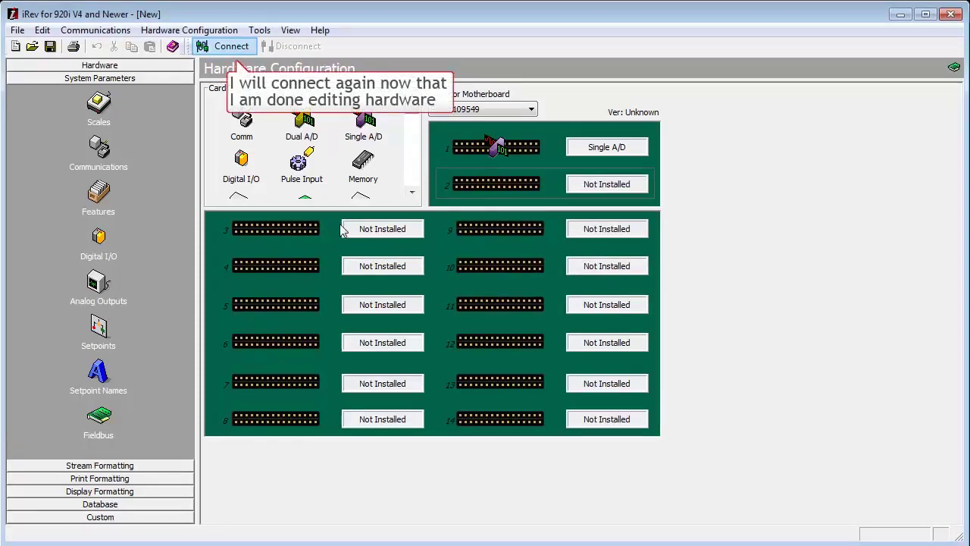
# Connect to the indicator and open the system parameters for scales.
pyautogui.click(231, 46)
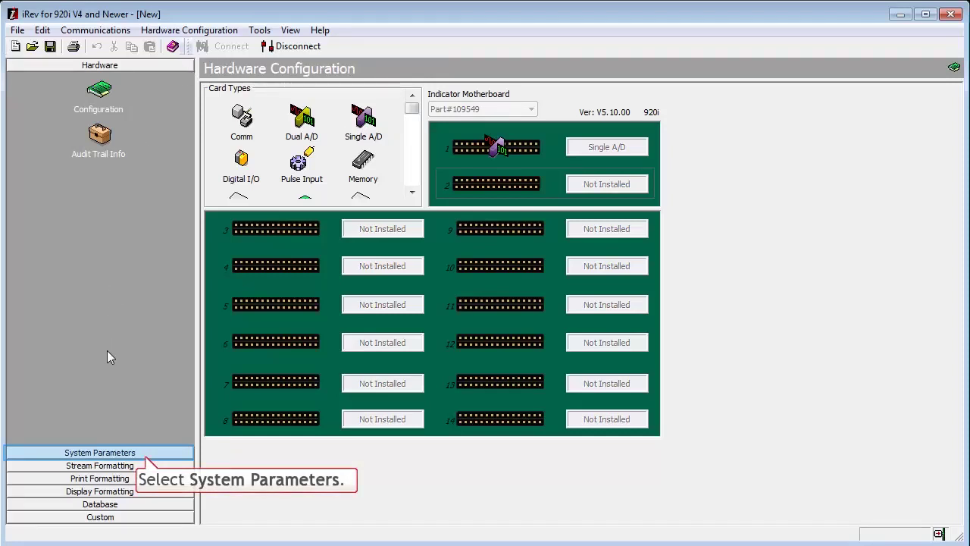
pyautogui.click(105, 452)
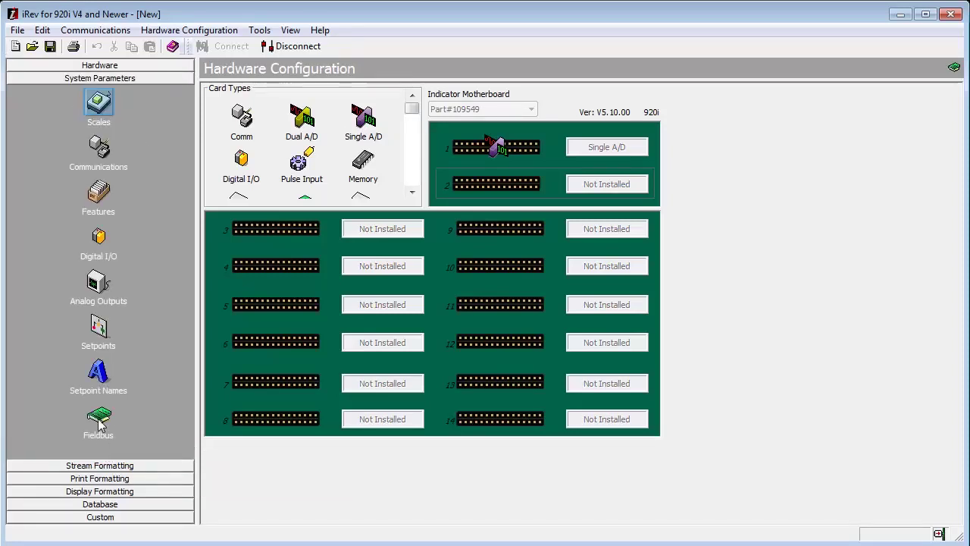
pyautogui.click(95, 112)
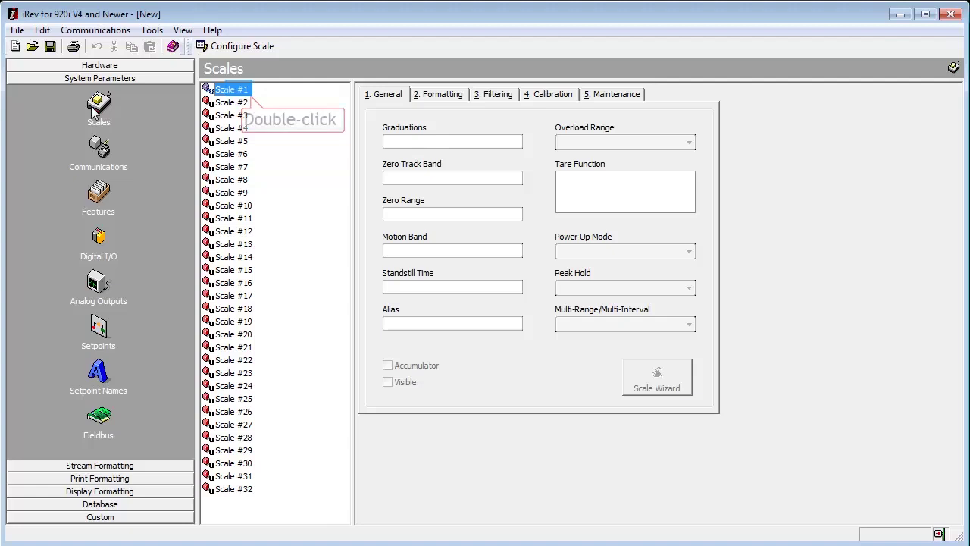
# Assign A/D Channel #1 as the source of Scale #1.
pyautogui.doubleClick(241, 92)
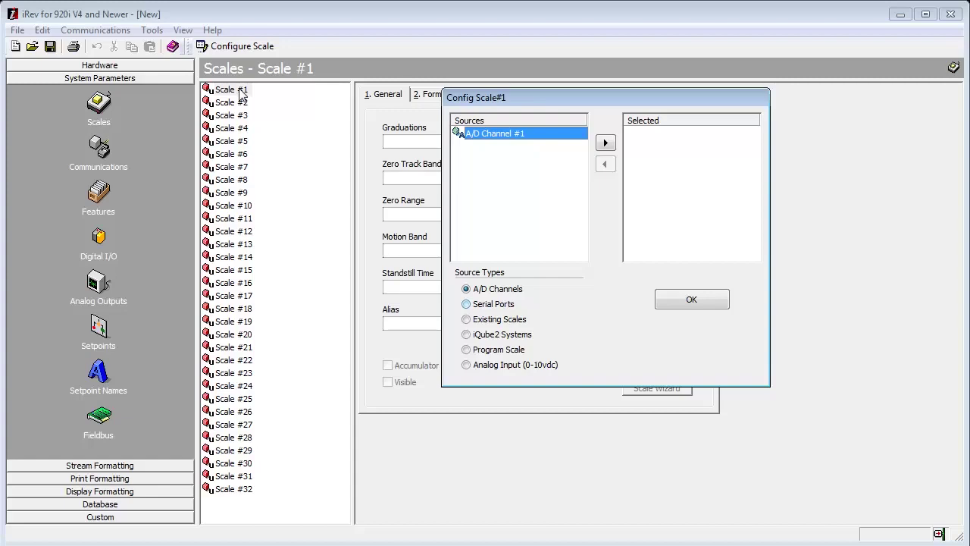
pyautogui.press('Tab')
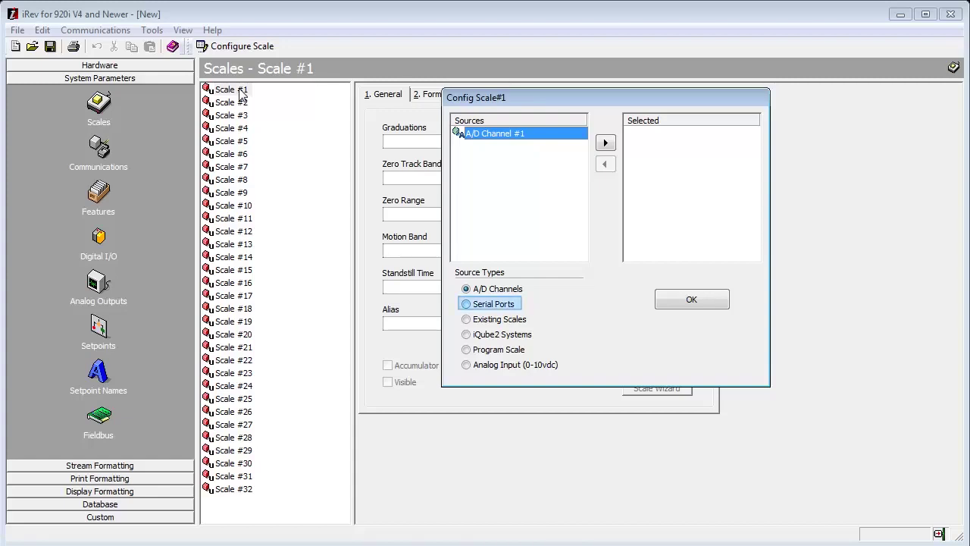
pyautogui.click(502, 307)
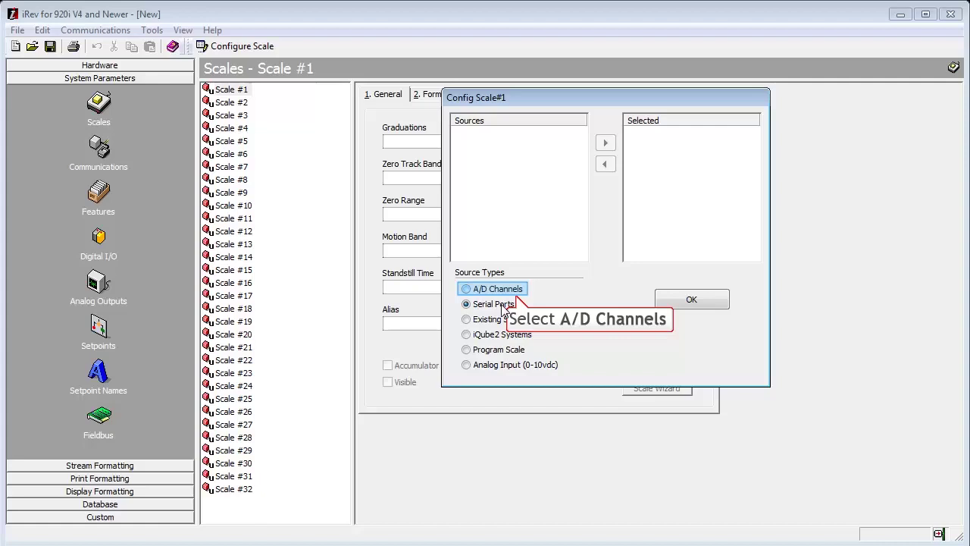
pyautogui.click(501, 293)
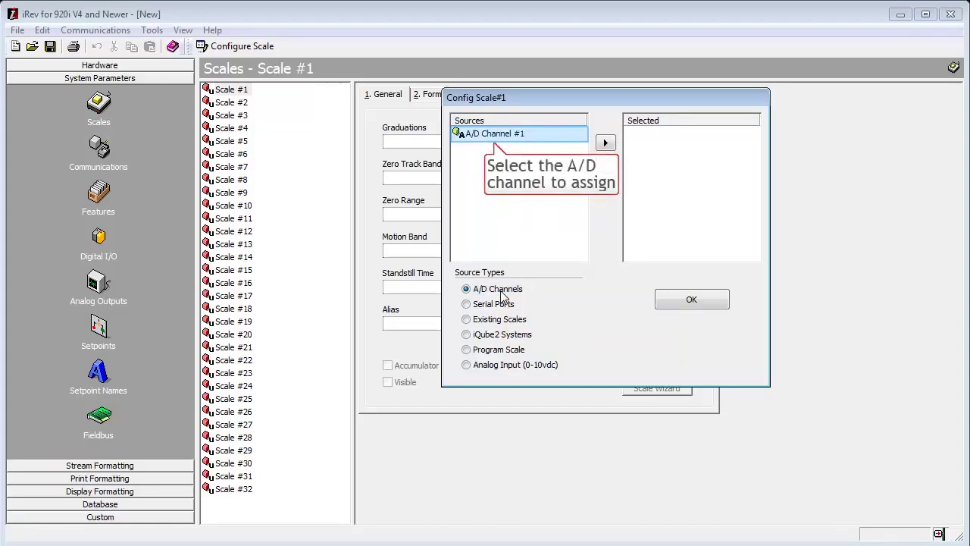
pyautogui.click(475, 140)
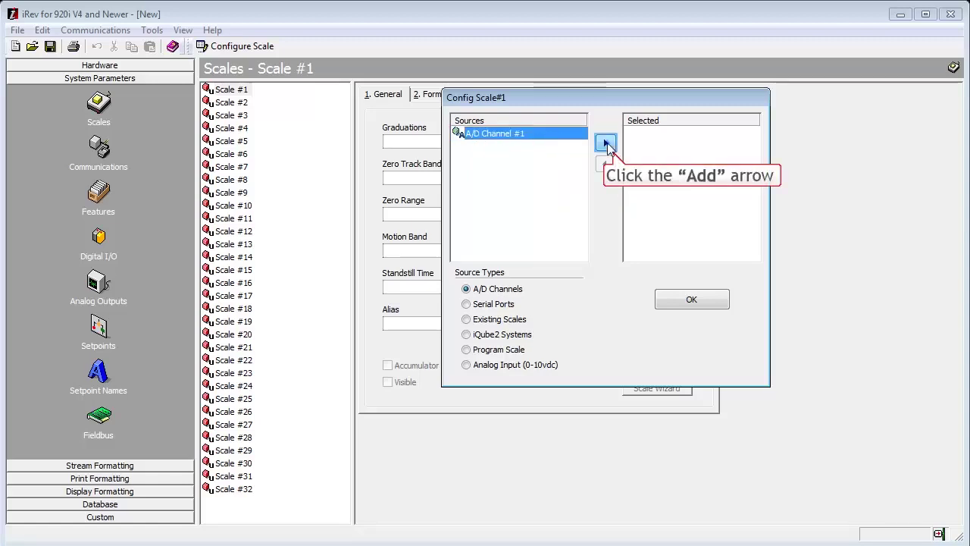
pyautogui.click(606, 143)
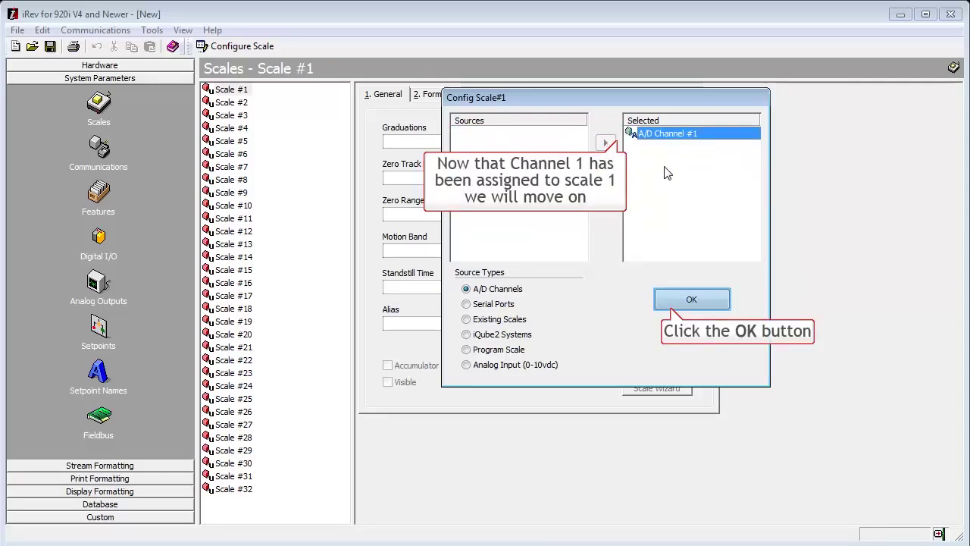
pyautogui.click(695, 297)
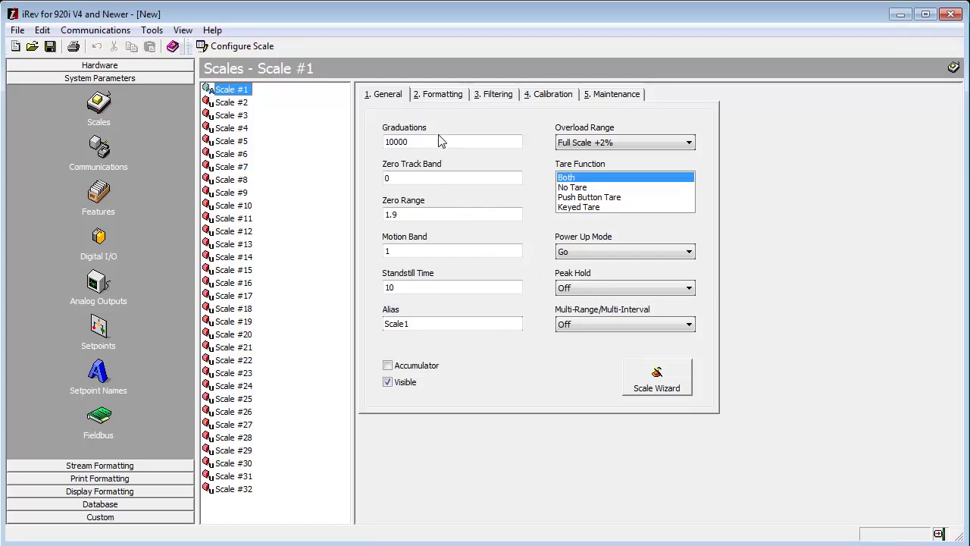
# Review Scale #1's formatting, filtering, calibration and maintenance settings.
pyautogui.click(440, 94)
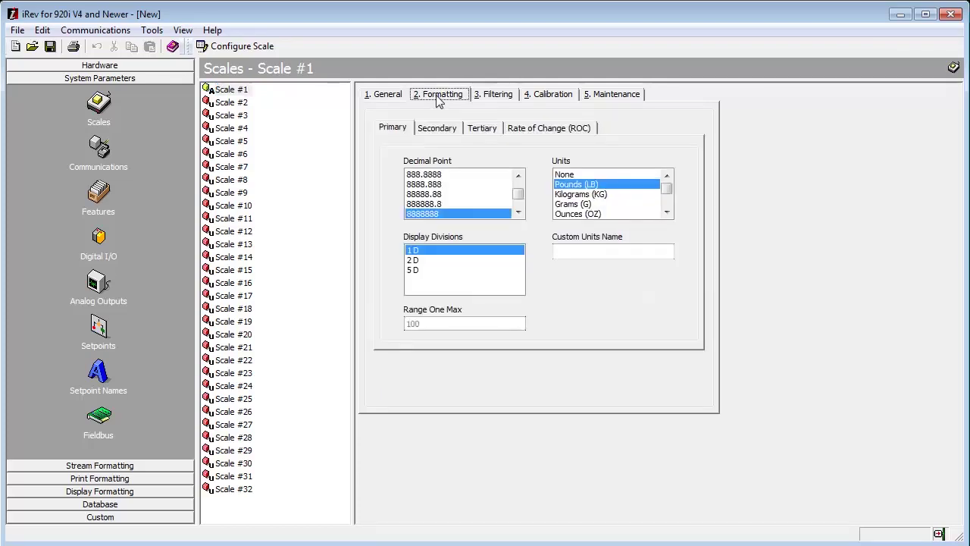
pyautogui.click(490, 98)
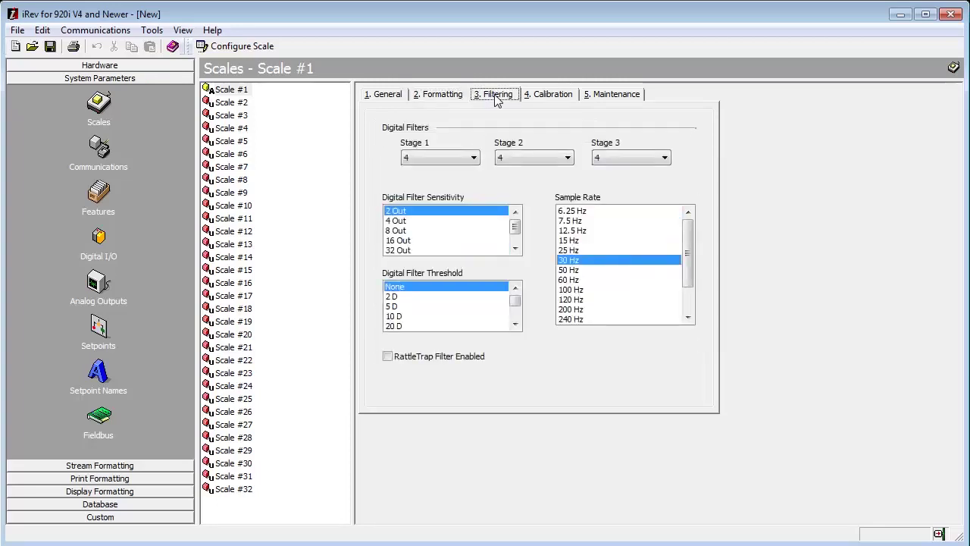
pyautogui.click(549, 98)
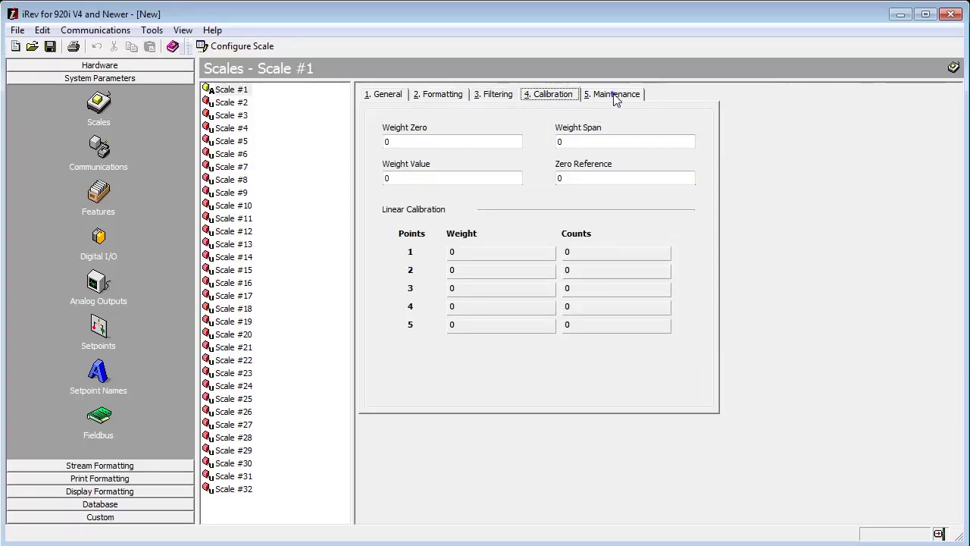
pyautogui.click(615, 97)
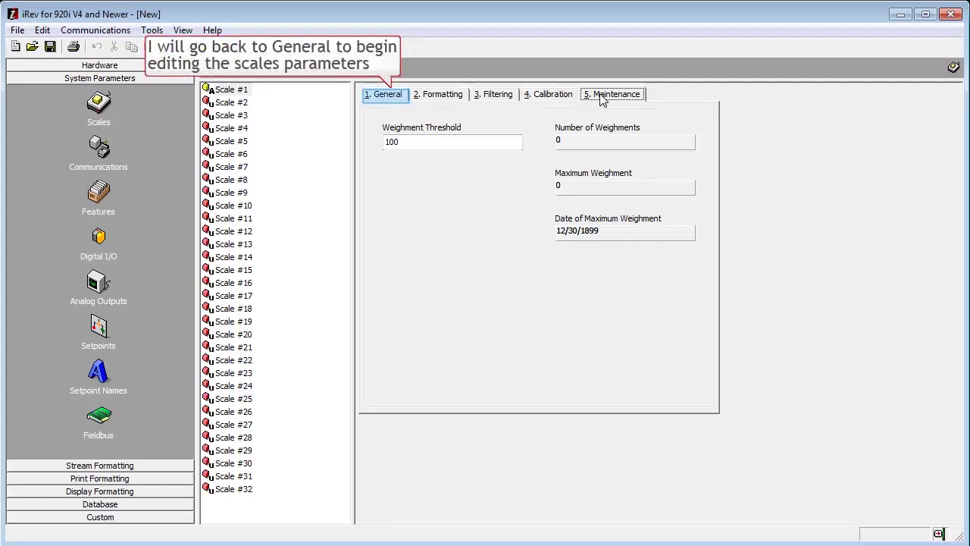
# Set the graduations of Scale #1 to 6000 in its general parameters.
pyautogui.click(389, 96)
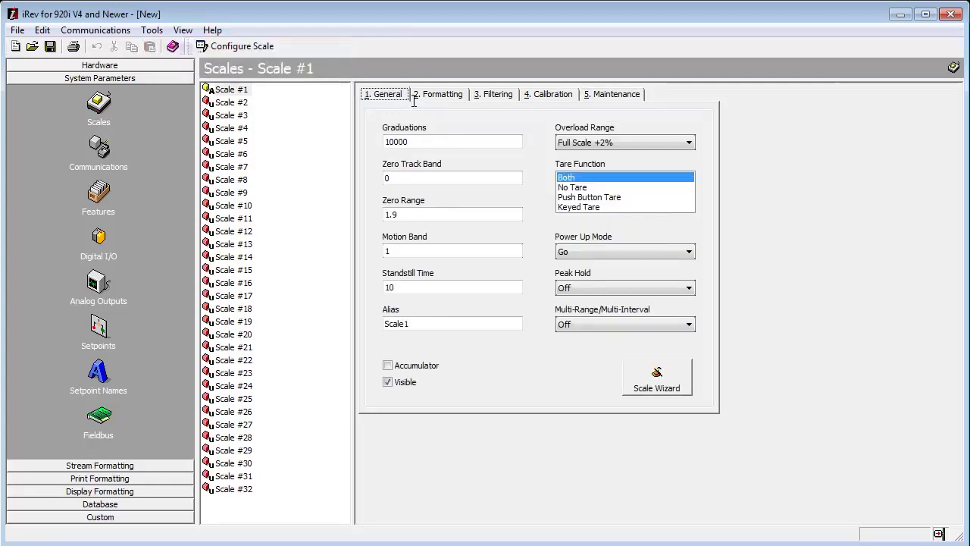
pyautogui.doubleClick(446, 141)
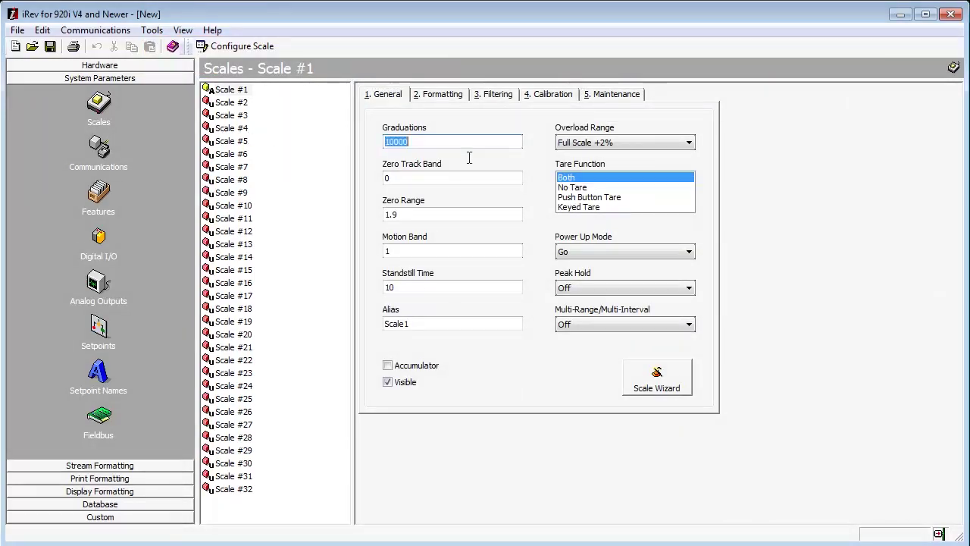
pyautogui.write('6000')
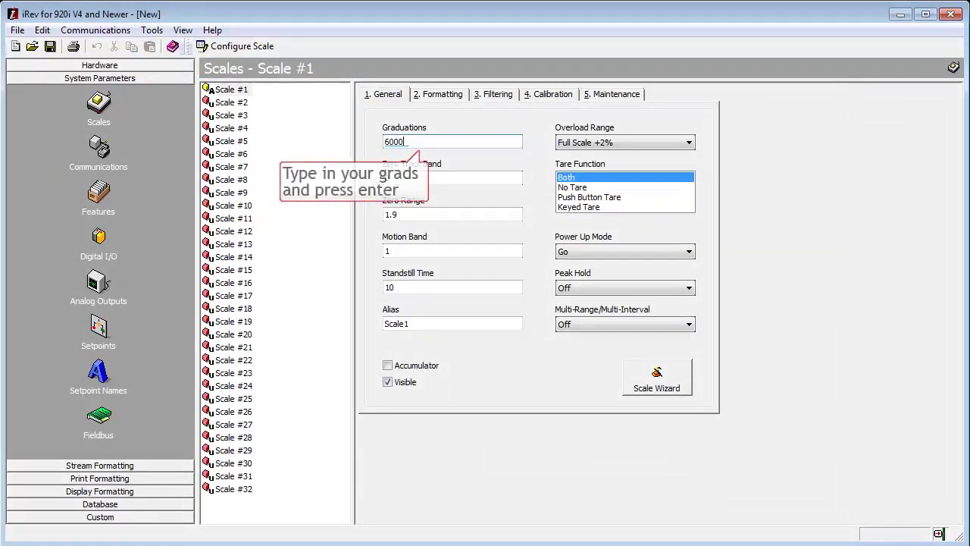
pyautogui.press('Return')
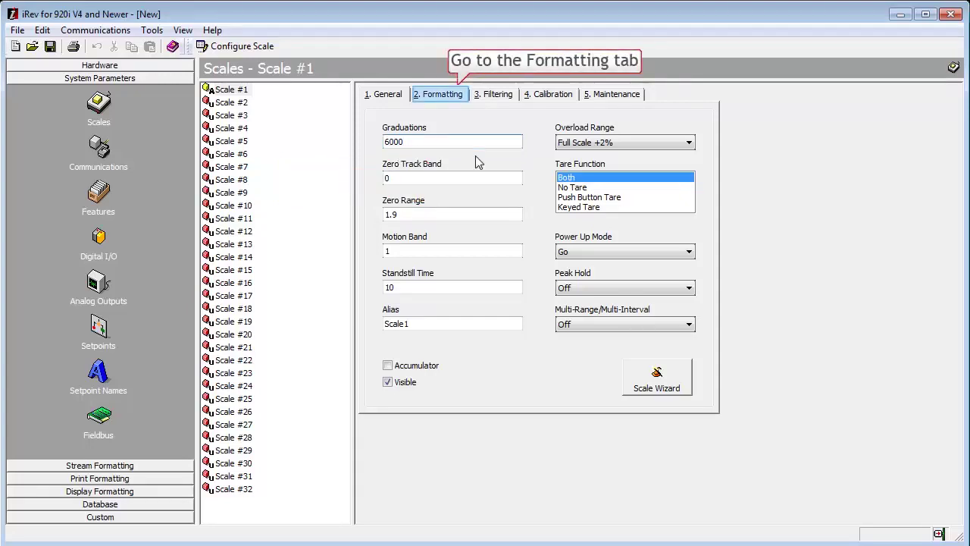
# Format Scale #1's primary units with 2 D display divisions and the decimal point setting 8888880.
pyautogui.click(434, 99)
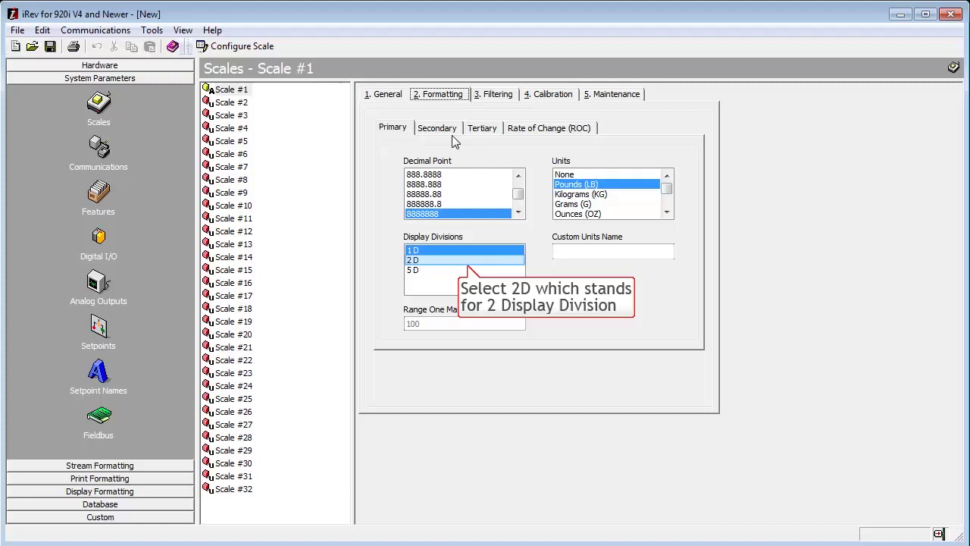
pyautogui.click(463, 262)
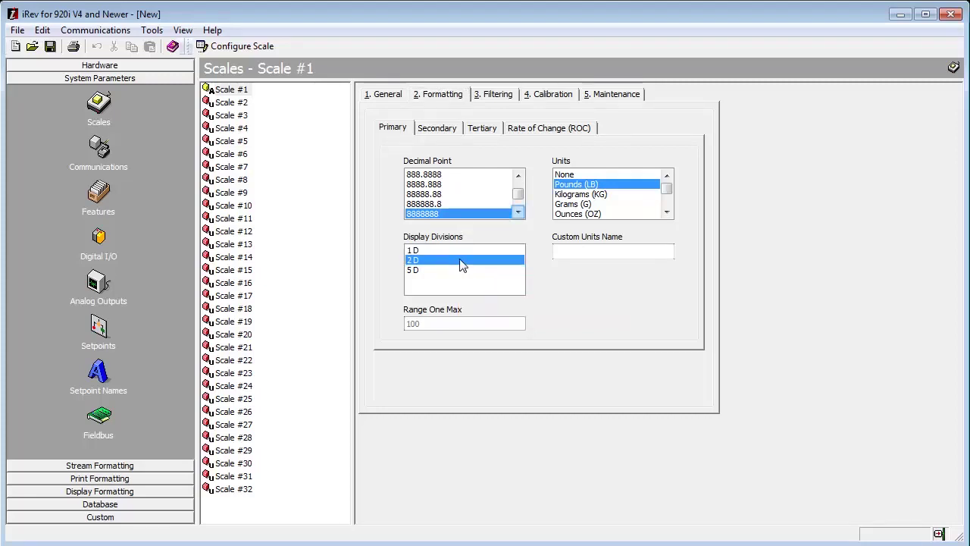
pyautogui.click(518, 212)
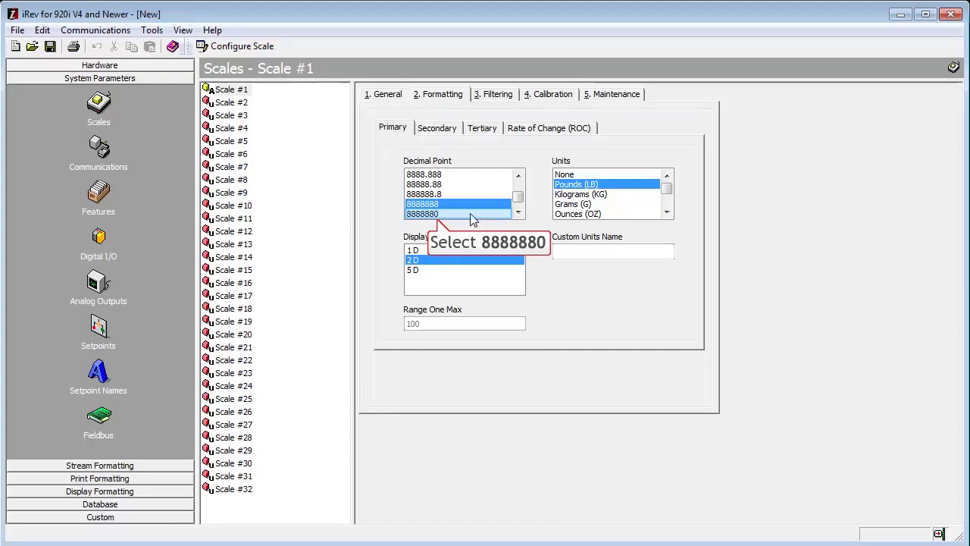
pyautogui.click(453, 214)
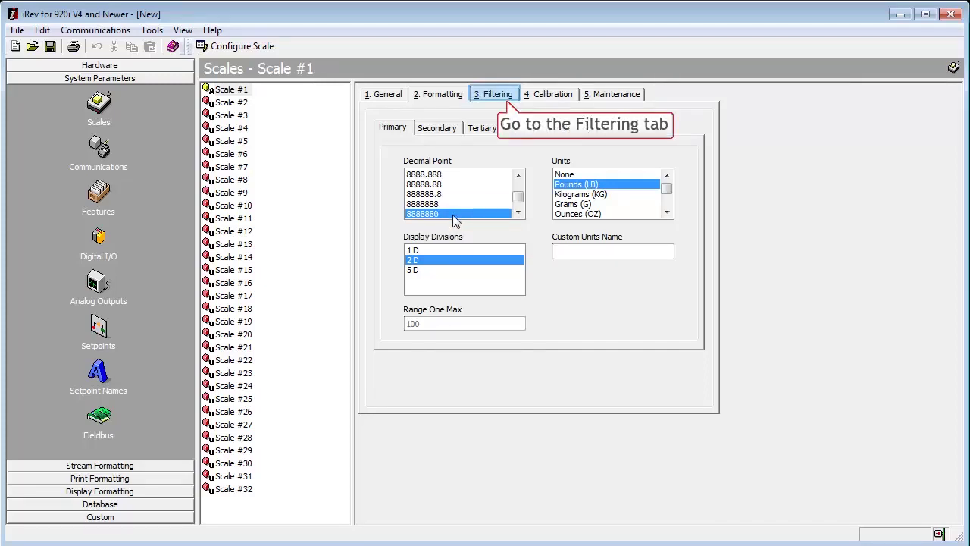
# Set Scale #1's digital filters to 16 for Stage 1, 8 for Stage 2 and 8 for Stage 3.
pyautogui.click(493, 97)
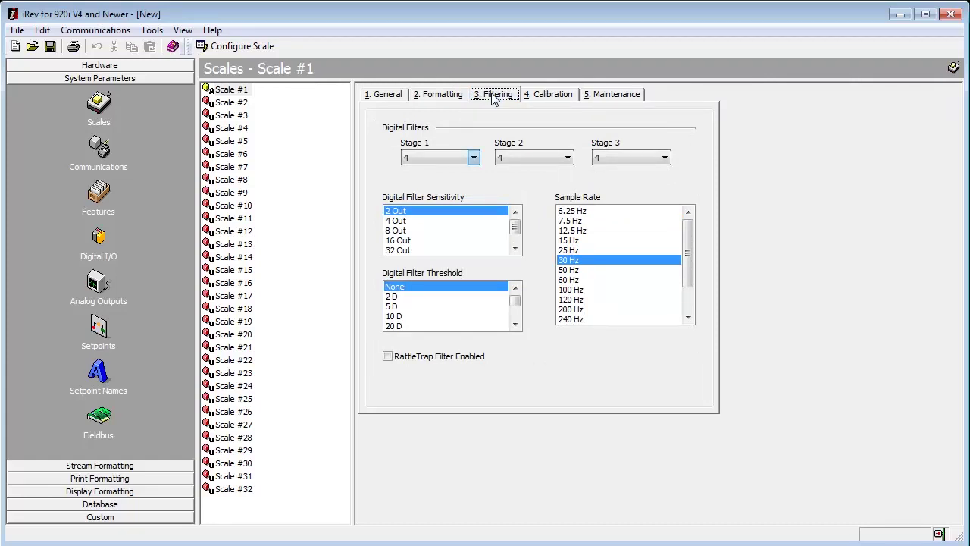
pyautogui.click(472, 160)
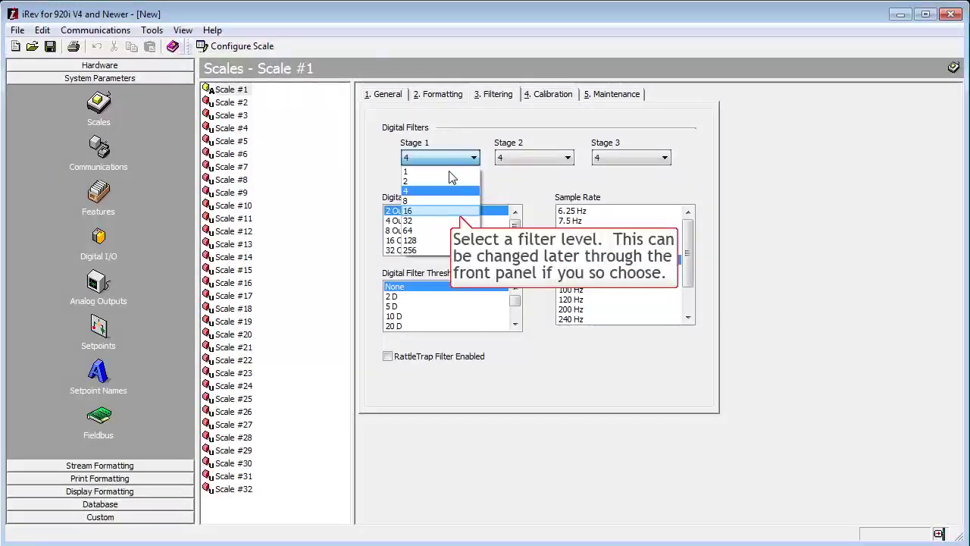
pyautogui.click(444, 210)
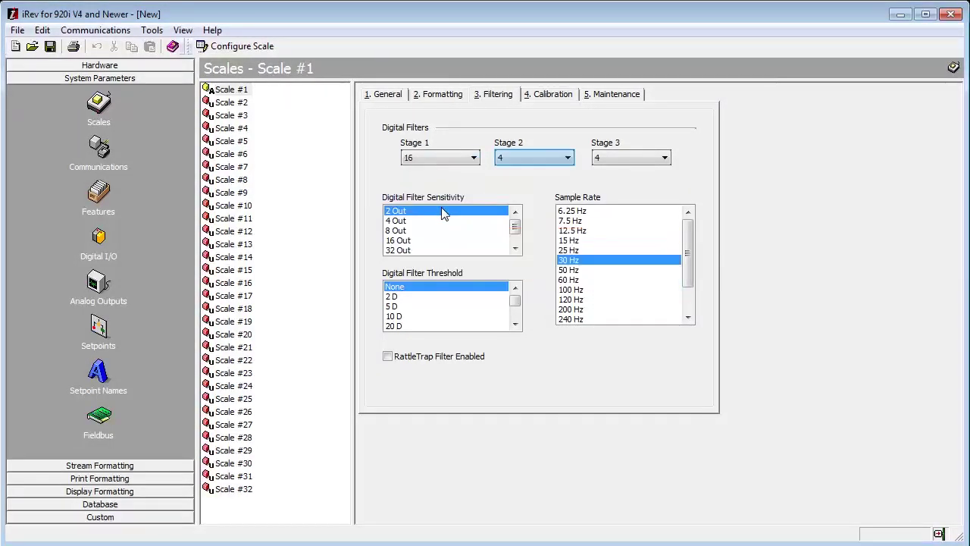
pyautogui.click(536, 158)
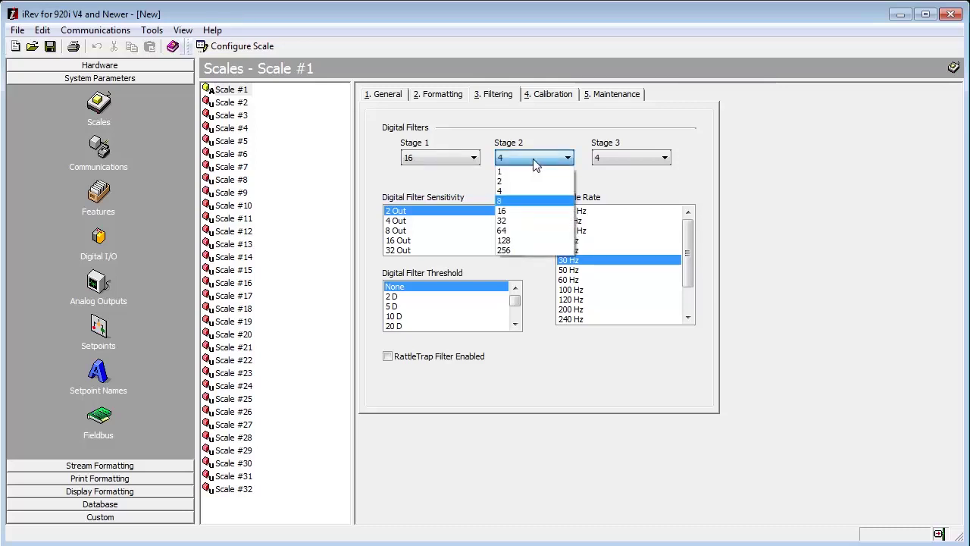
pyautogui.click(508, 201)
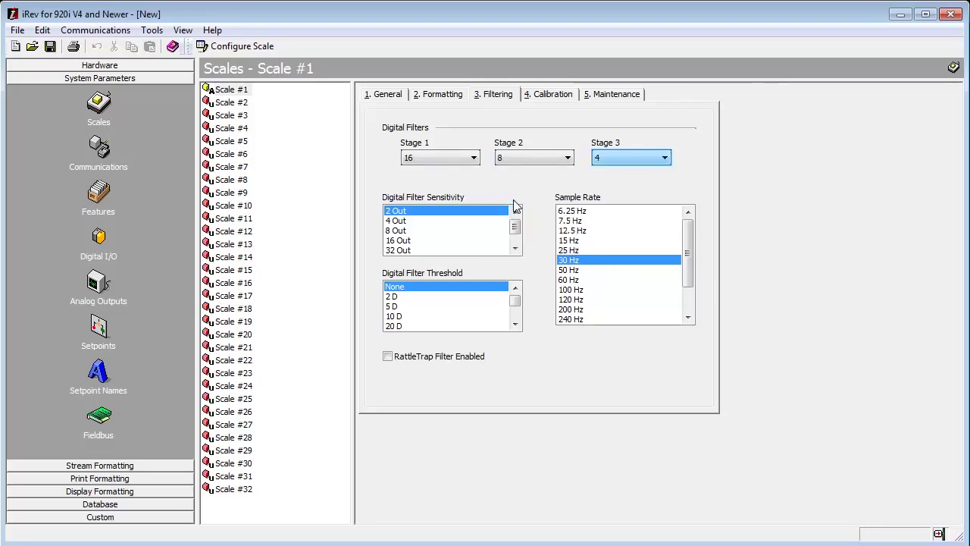
pyautogui.click(611, 159)
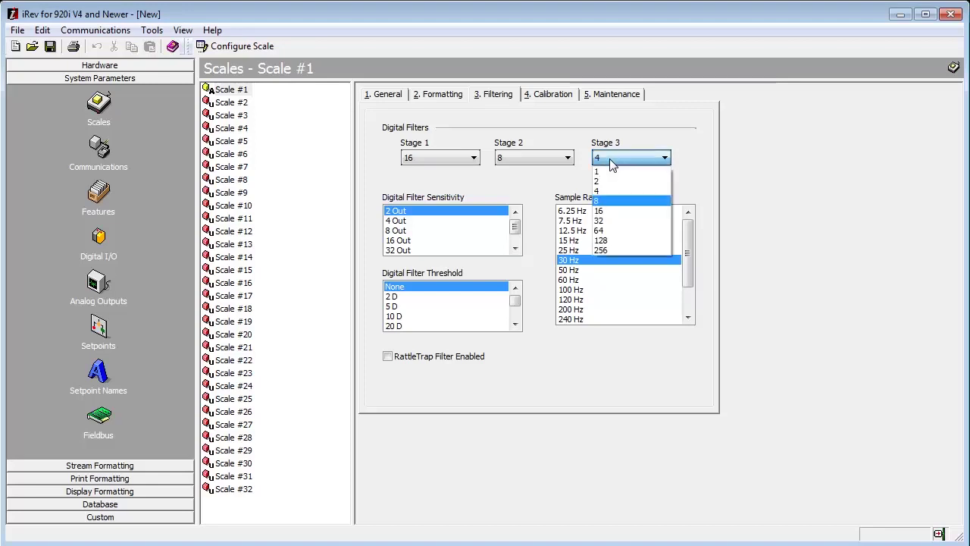
pyautogui.click(596, 201)
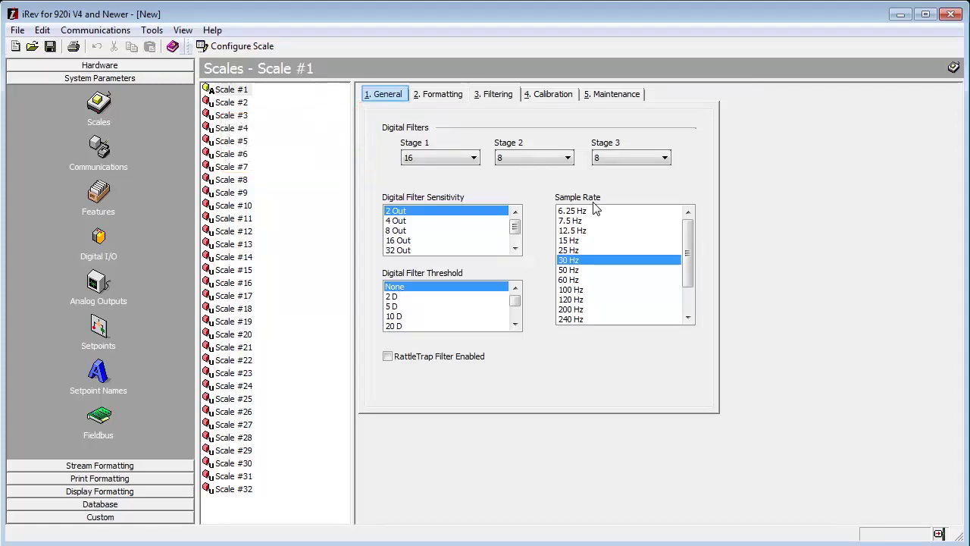
# Set the zero track band of Scale #1 to 2 in its general parameters.
pyautogui.click(387, 96)
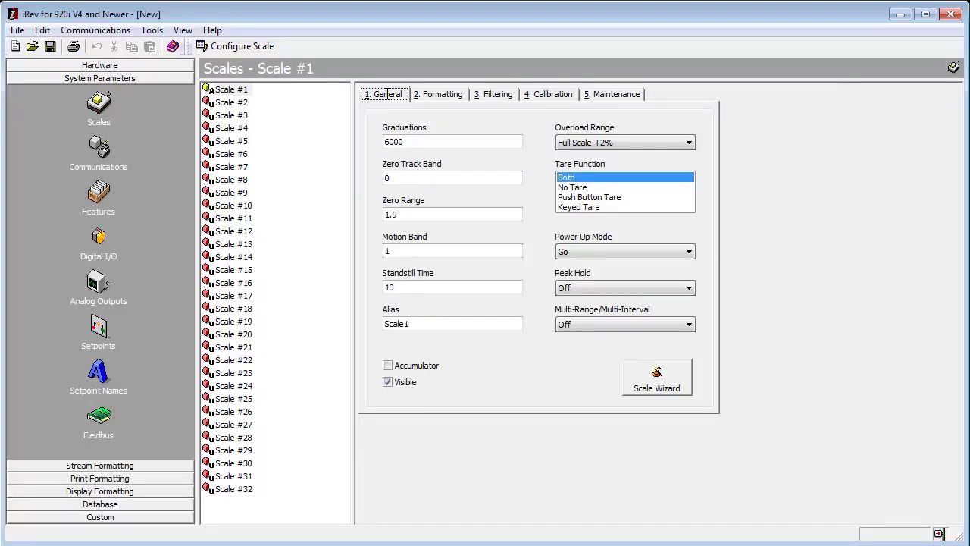
pyautogui.doubleClick(412, 179)
pyautogui.write('2')
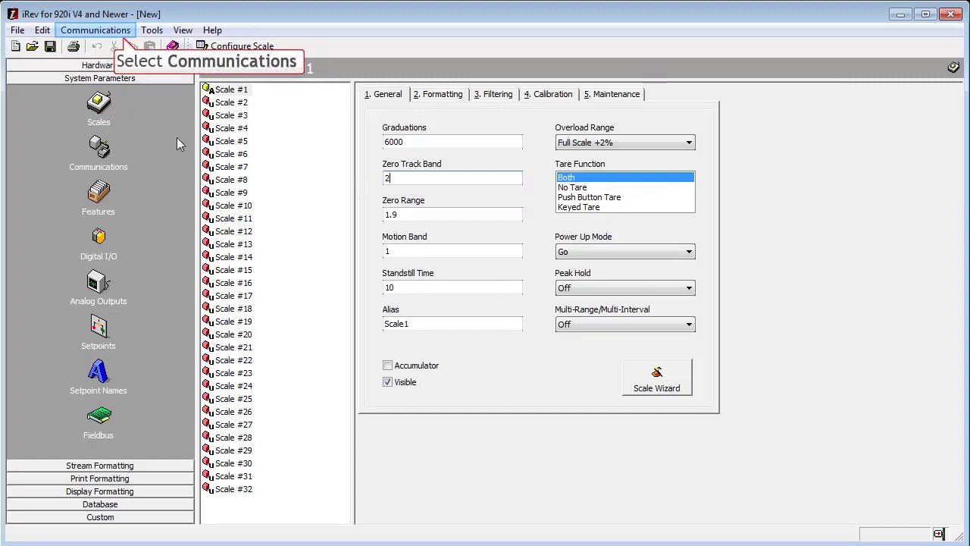
# Download only the standard configuration to the indicator, without scale calibration.
pyautogui.click(114, 31)
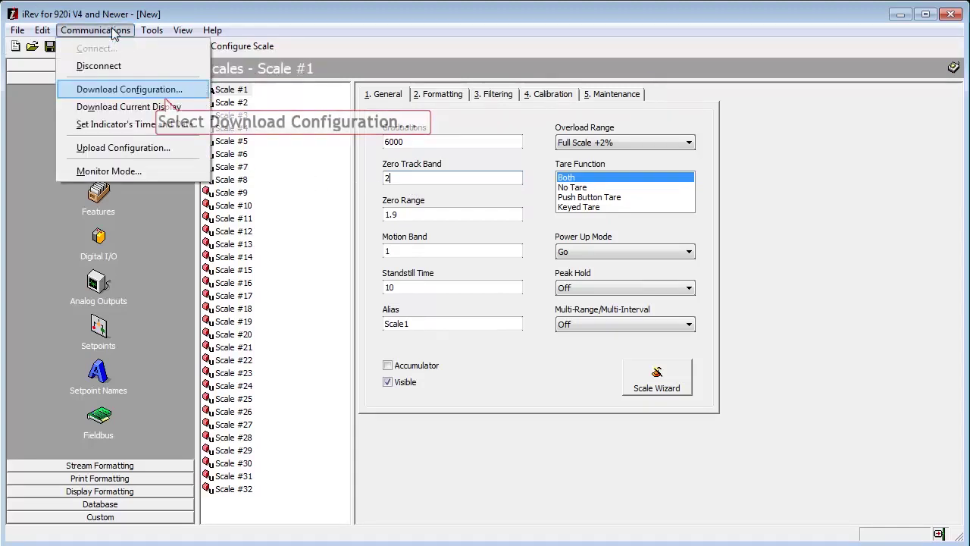
pyautogui.click(123, 90)
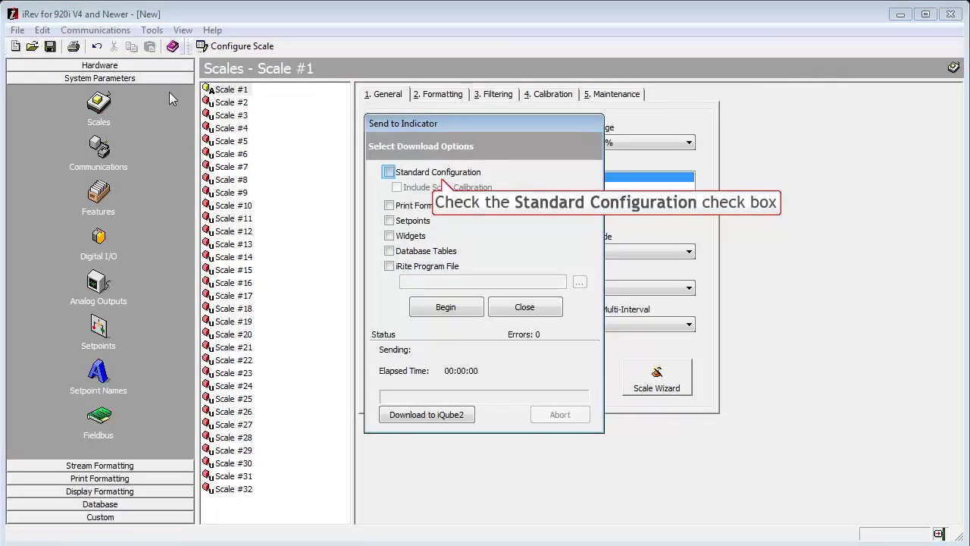
pyautogui.click(388, 172)
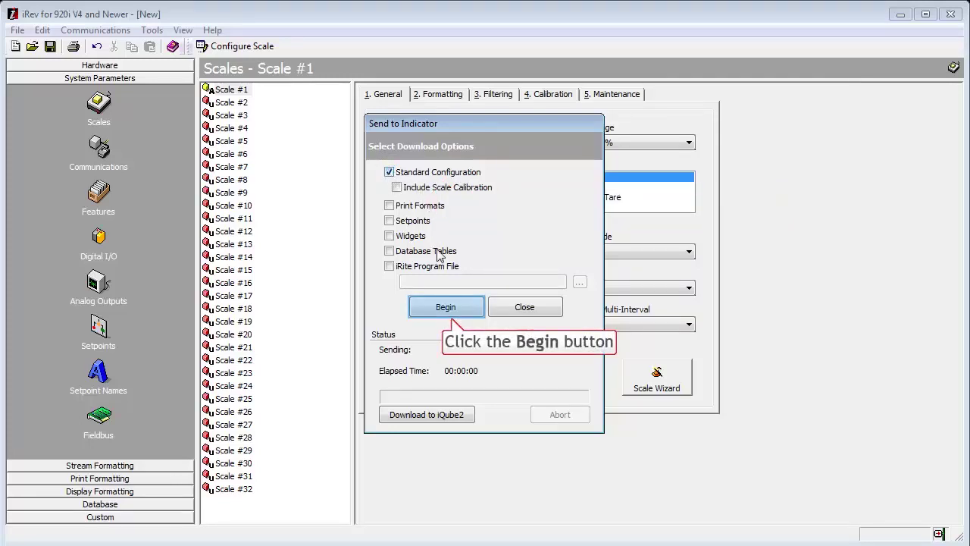
pyautogui.click(444, 309)
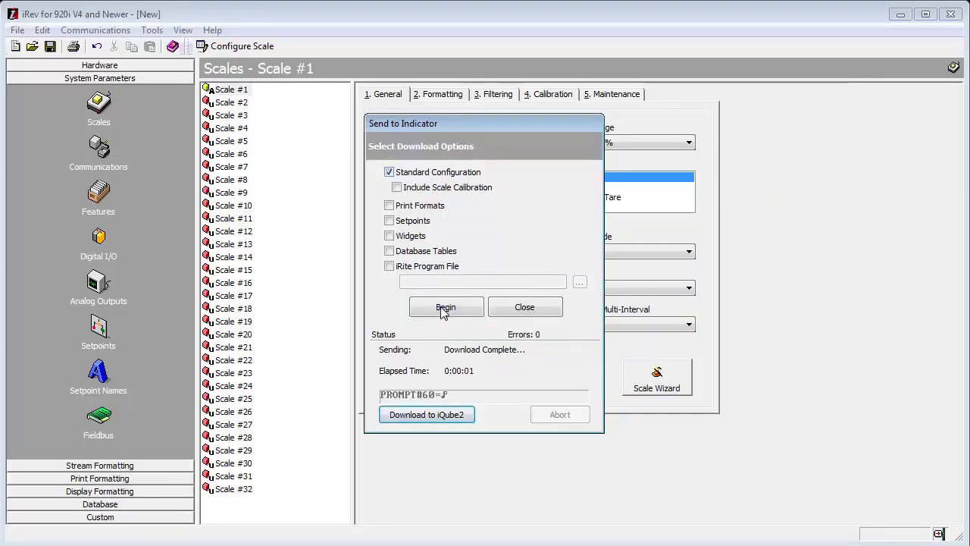